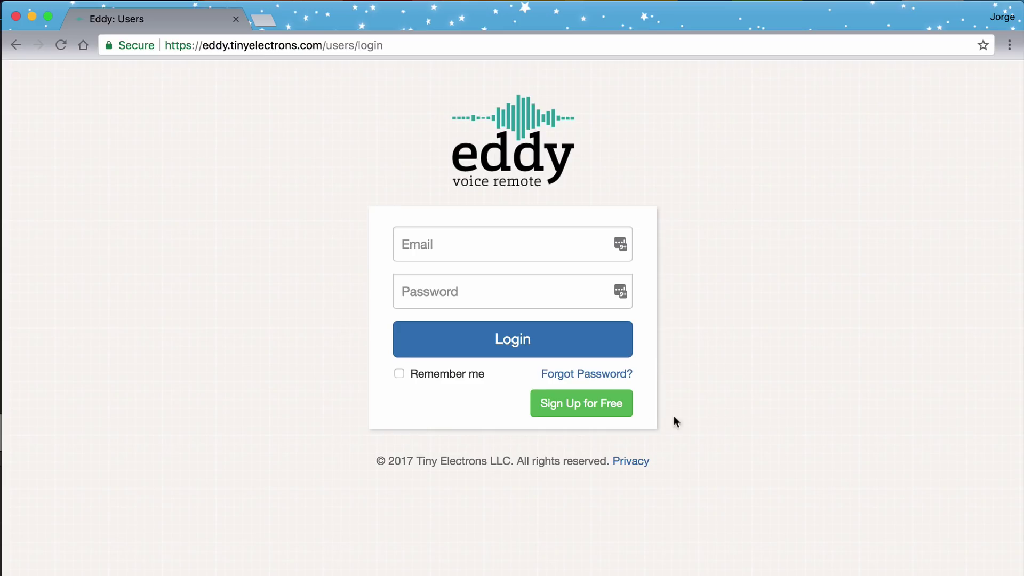
Start a free Basic-plan trial by signing up with the account email and password.
{"action": "left_click", "coordinate": [588, 408]}
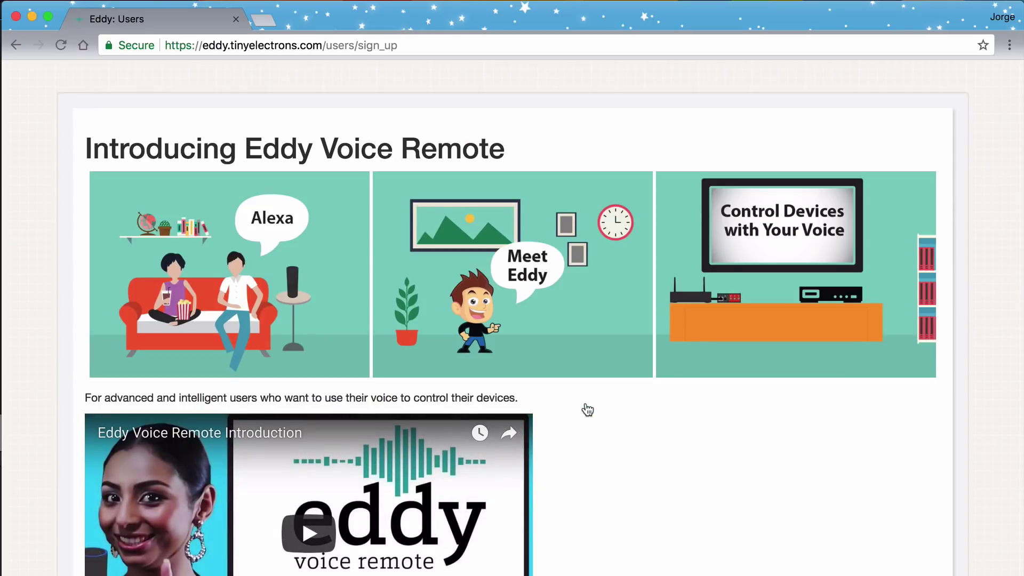
{"action": "scroll", "coordinate": [587, 410], "scroll_direction": "down", "scroll_amount": 10}
{"action": "scroll", "coordinate": [588, 409], "scroll_direction": "down", "scroll_amount": 8}
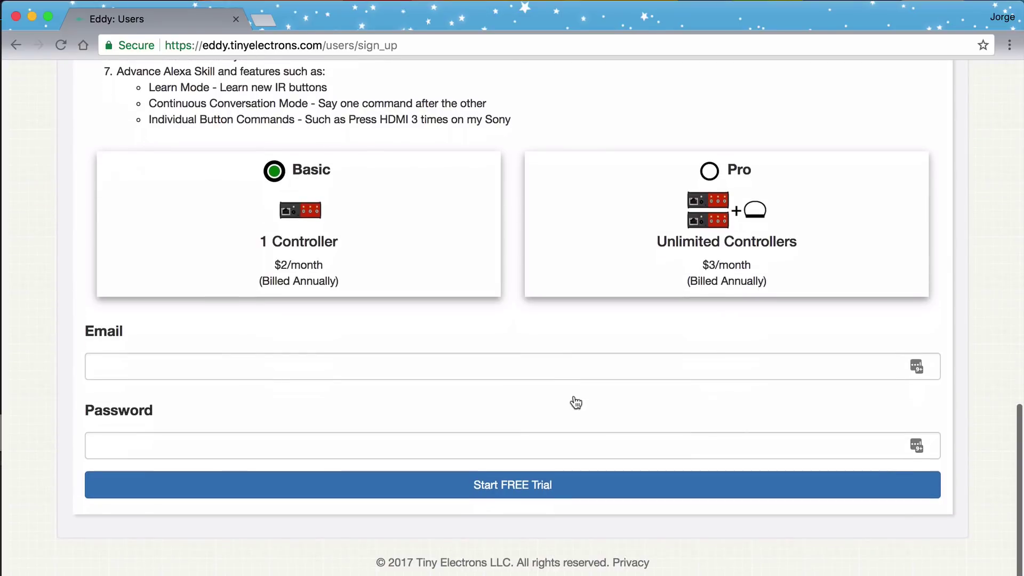
{"action": "left_click", "coordinate": [524, 362]}
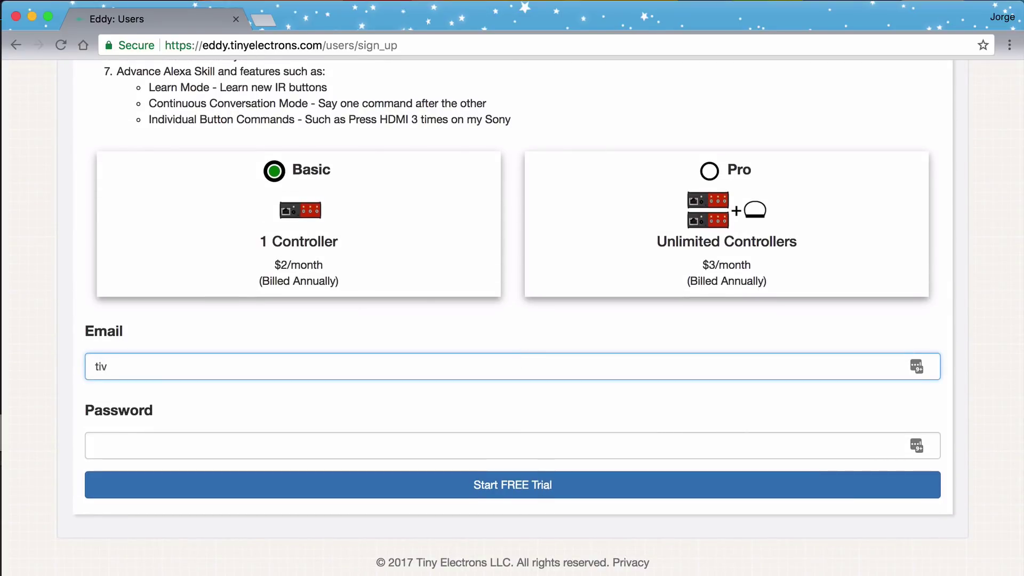
{"action": "key", "text": "Tab"}
{"action": "type", "text": "password"}
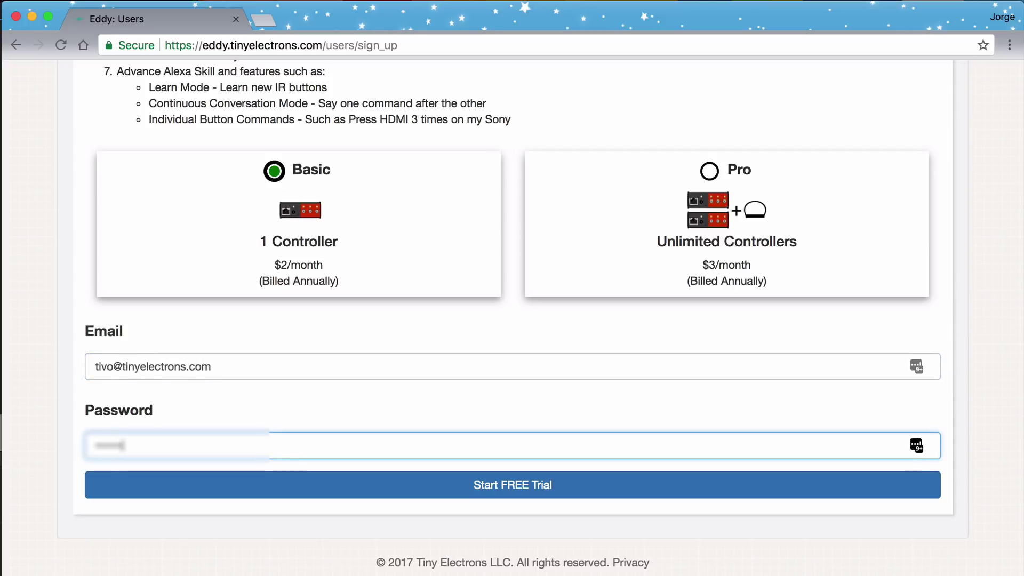
{"action": "type", "text": "123"}
{"action": "left_click", "coordinate": [456, 491]}
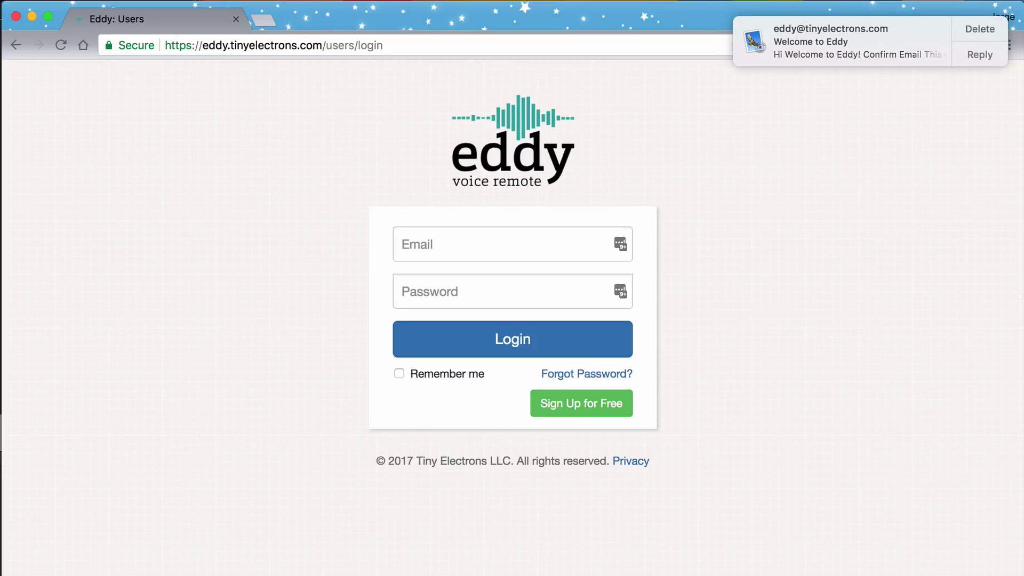
Confirm the email address from the Welcome to Eddy message in Apple Mail.
{"action": "left_click", "coordinate": [864, 36]}
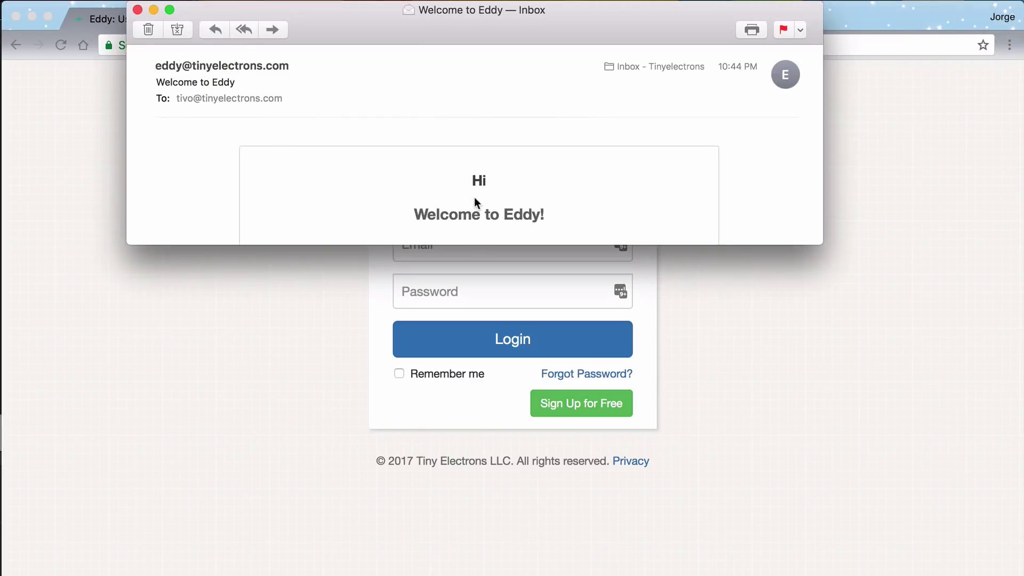
{"action": "scroll", "coordinate": [475, 197], "scroll_direction": "down", "scroll_amount": 5}
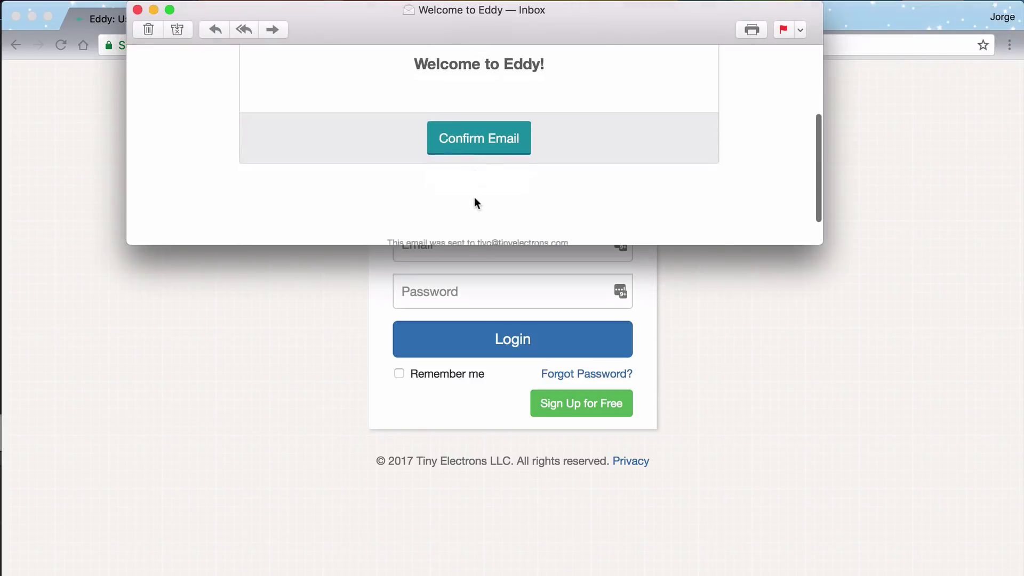
{"action": "left_click", "coordinate": [494, 131]}
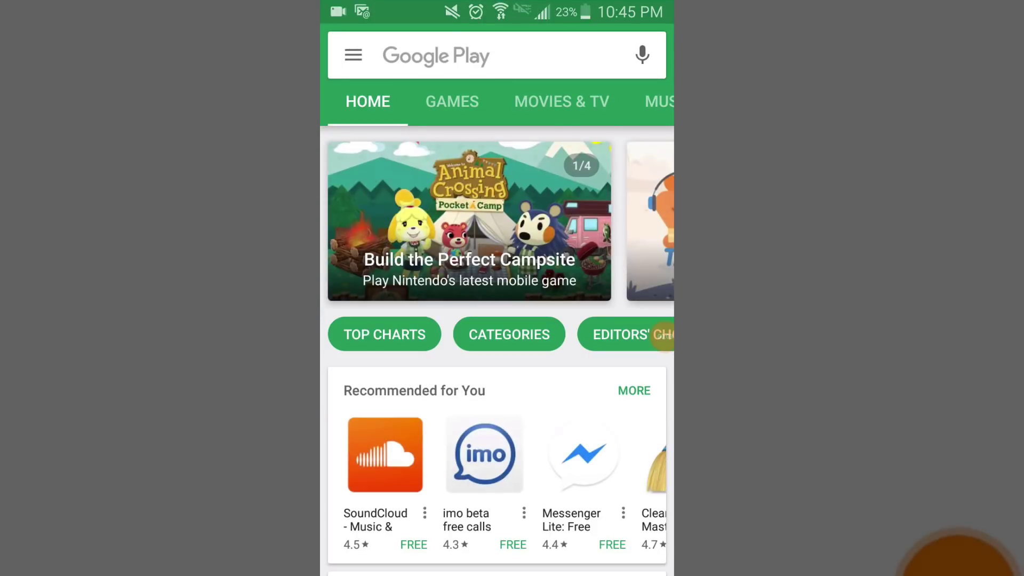
Search Google Play for 'eddy', then install and launch the Eddy Bridge app.
{"action": "left_click", "coordinate": [427, 55]}
{"action": "type", "text": "edd"}
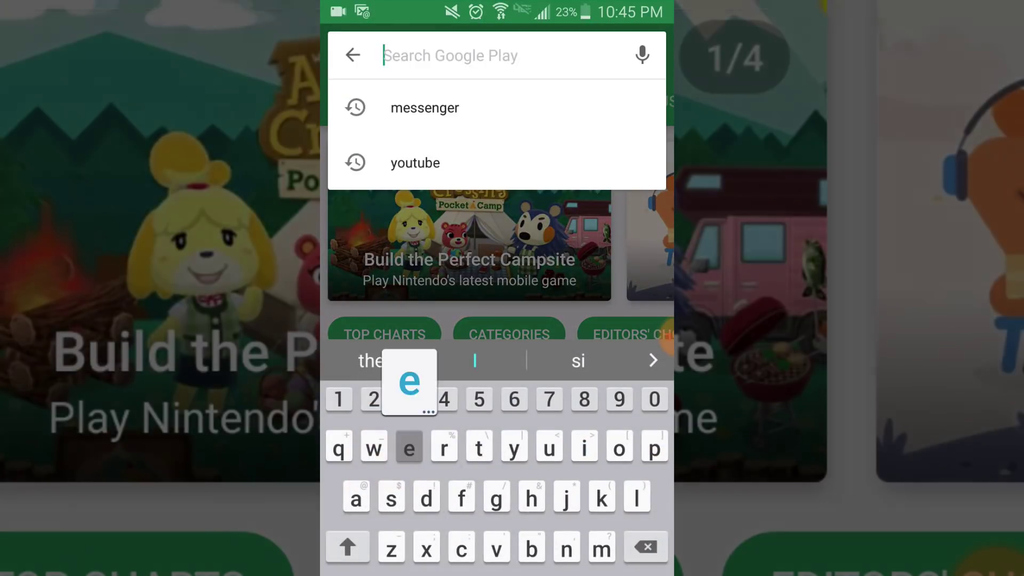
{"action": "type", "text": "y"}
{"action": "left_click", "coordinate": [421, 108]}
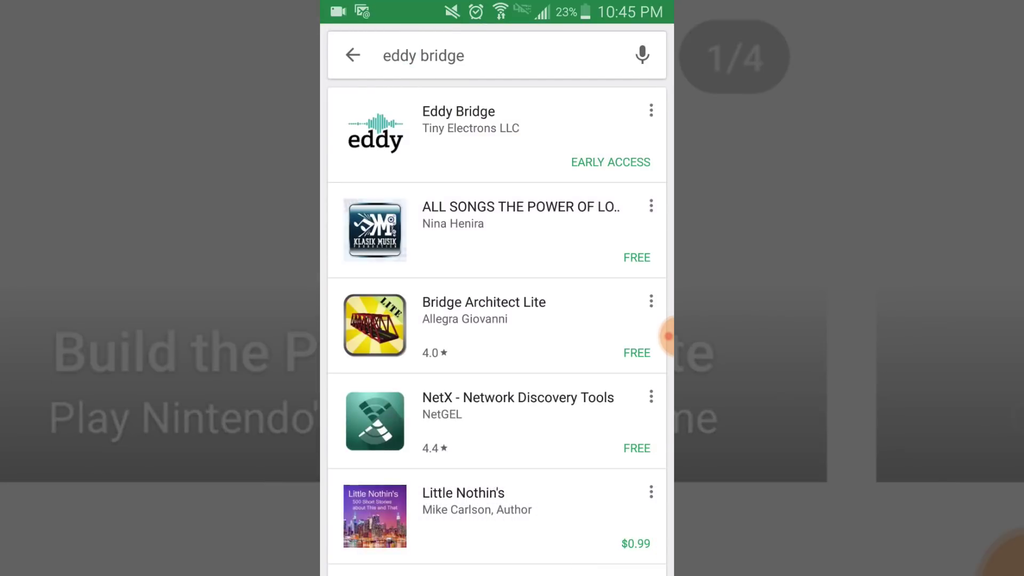
{"action": "left_click", "coordinate": [459, 128]}
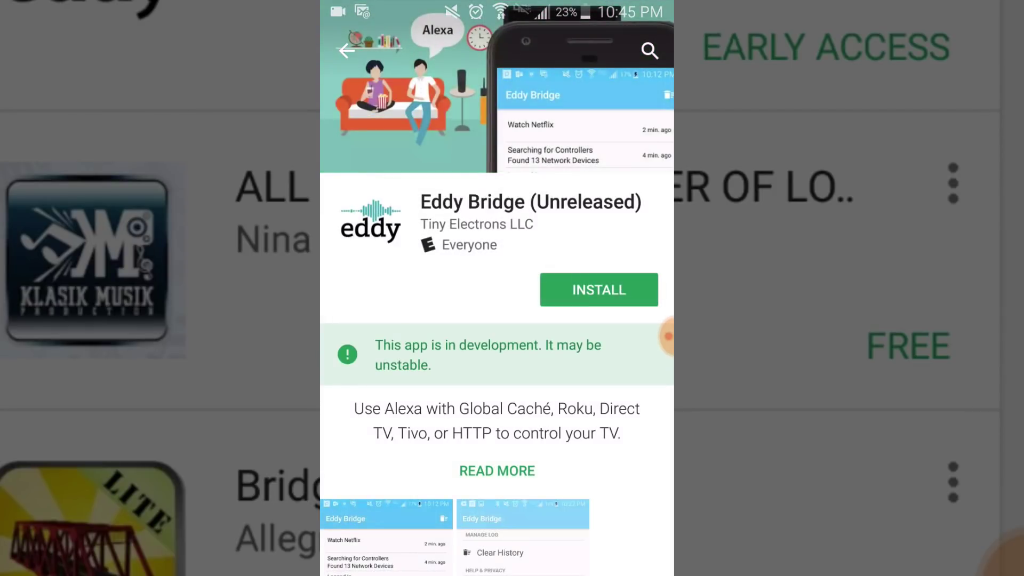
{"action": "left_click", "coordinate": [599, 290]}
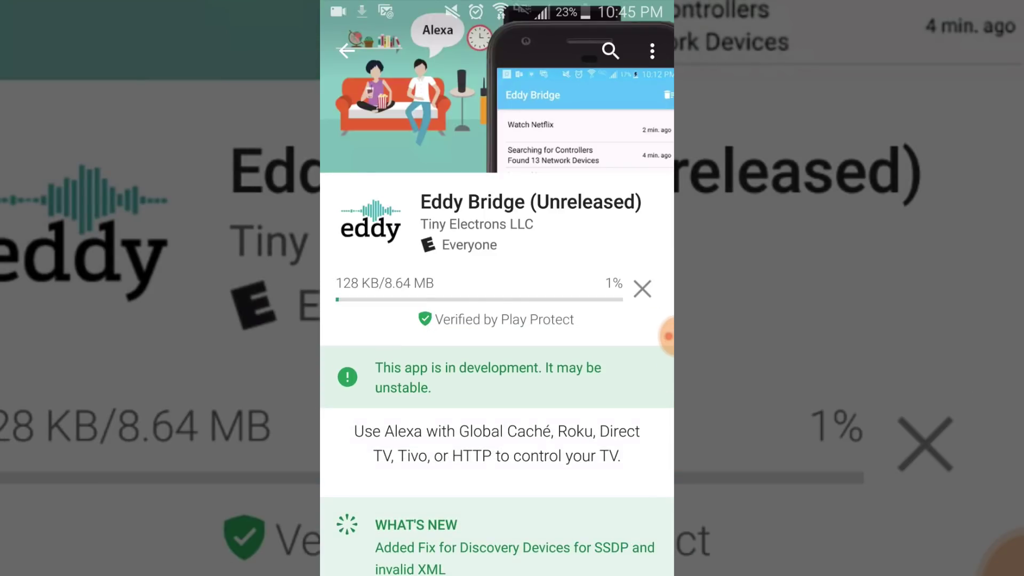
{"action": "left_click", "coordinate": [580, 289]}
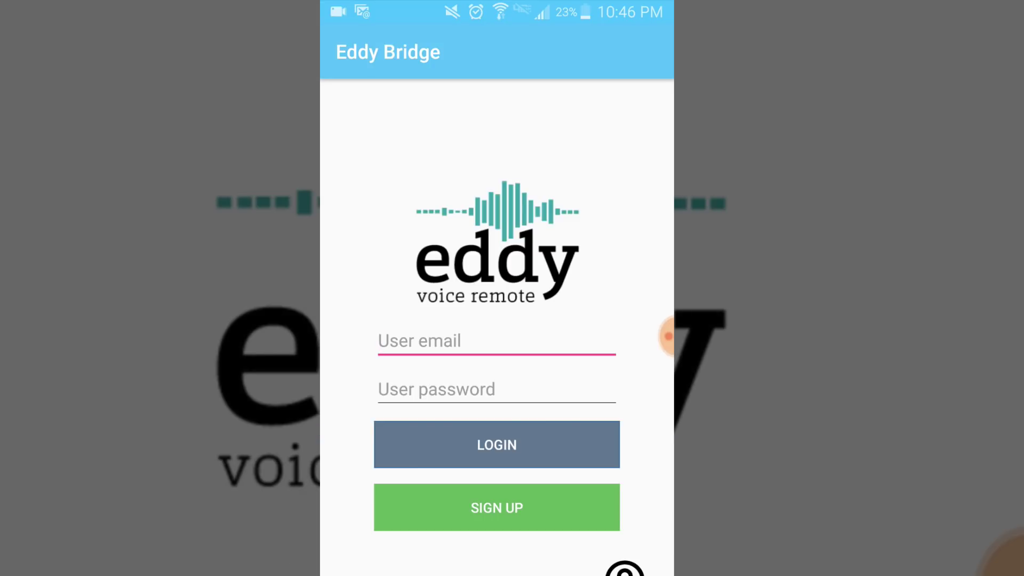
Fill in the account email from the autocomplete suggestion and type the password in Eddy Bridge.
{"action": "type", "text": "tivo"}
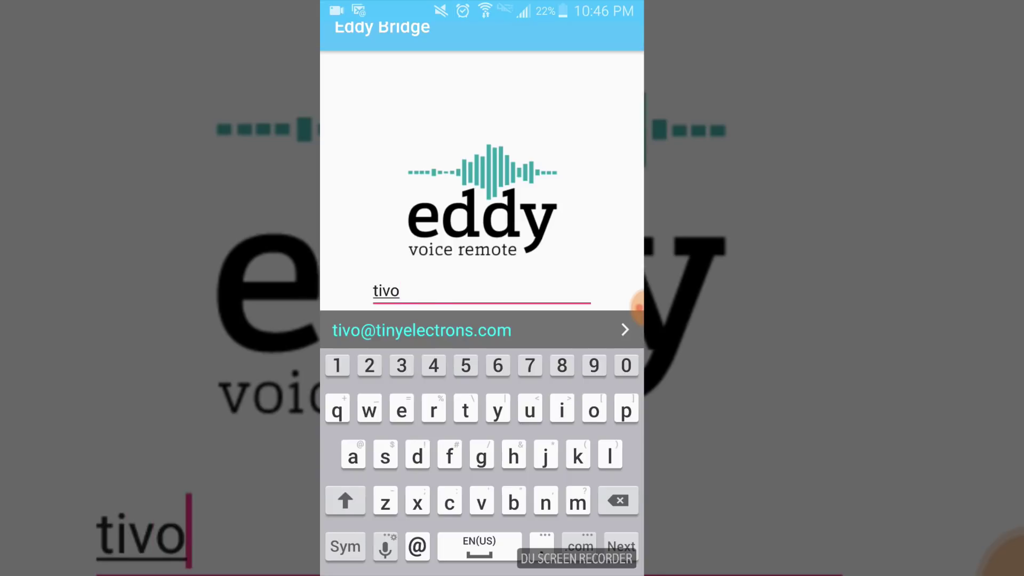
{"action": "left_click", "coordinate": [422, 330]}
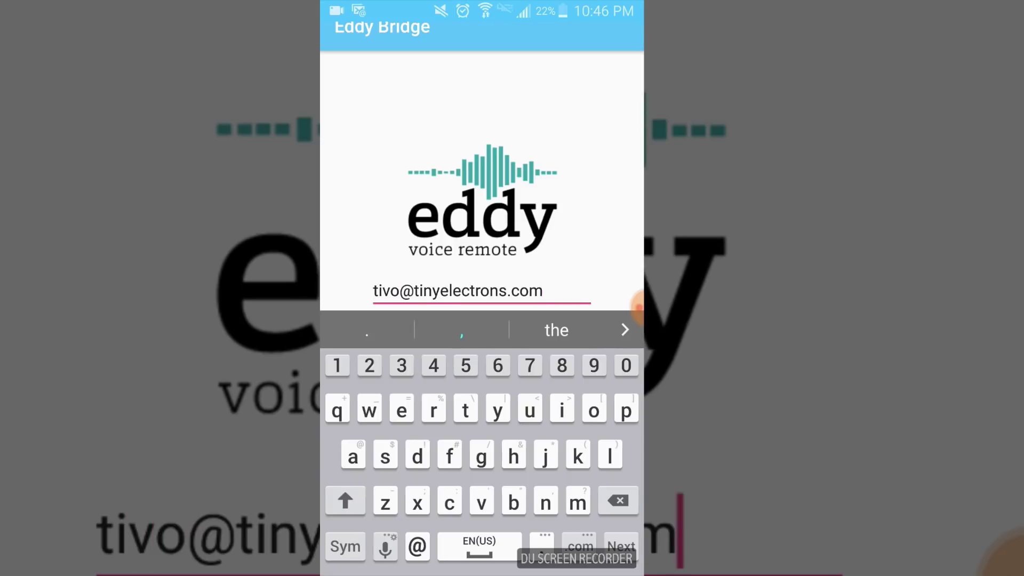
{"action": "left_click", "coordinate": [622, 546]}
{"action": "type", "text": "dog"}
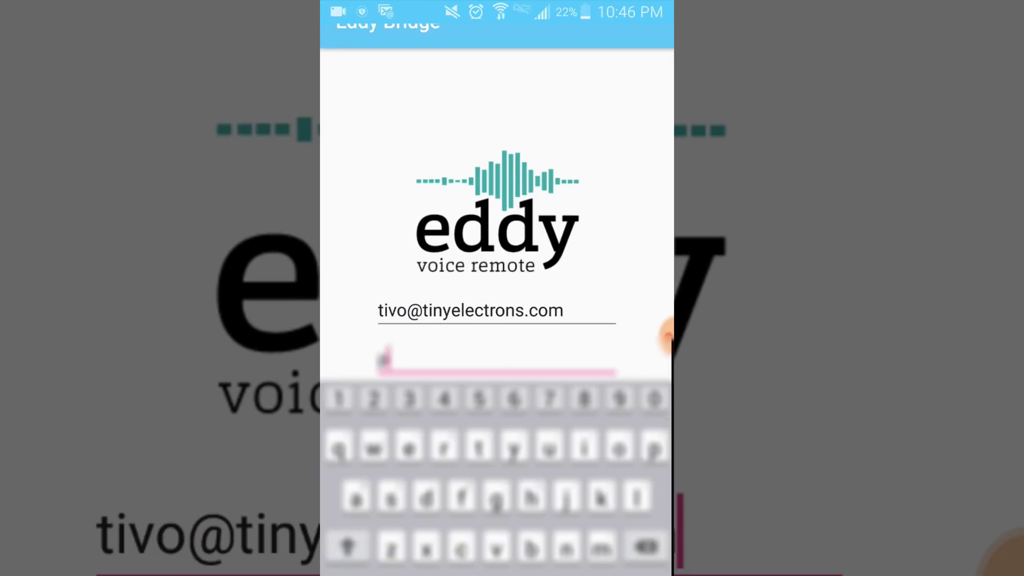
{"action": "type", "text": "******"}
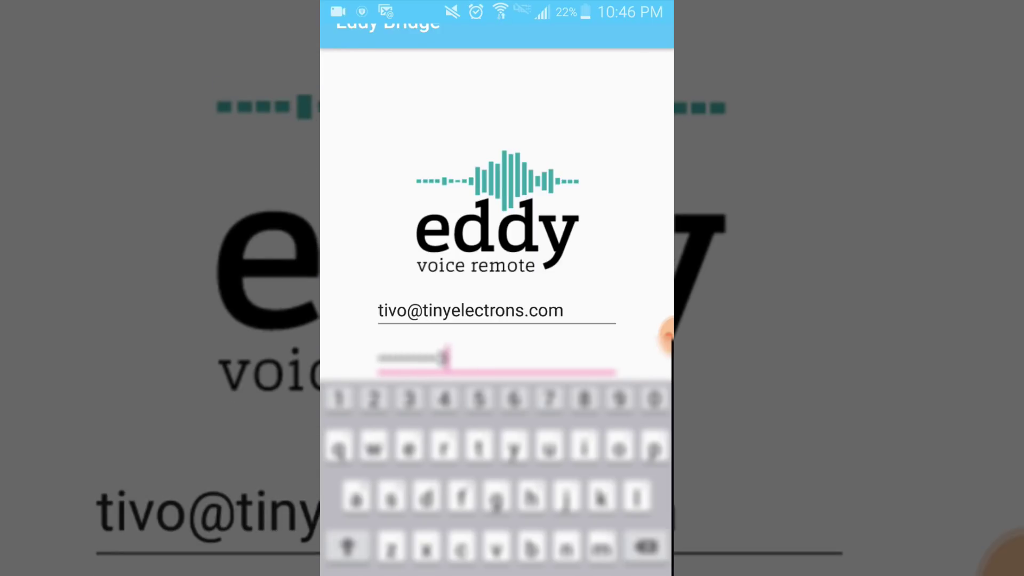
{"action": "key", "text": "Escape"}
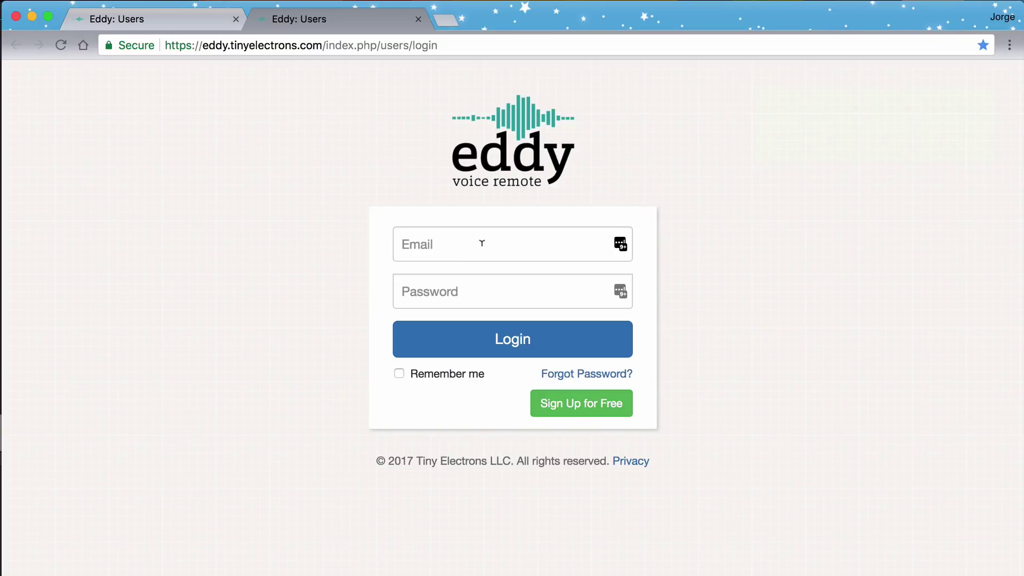
Log in to Eddy with the account email and password, then search for controllers.
{"action": "left_click", "coordinate": [482, 238]}
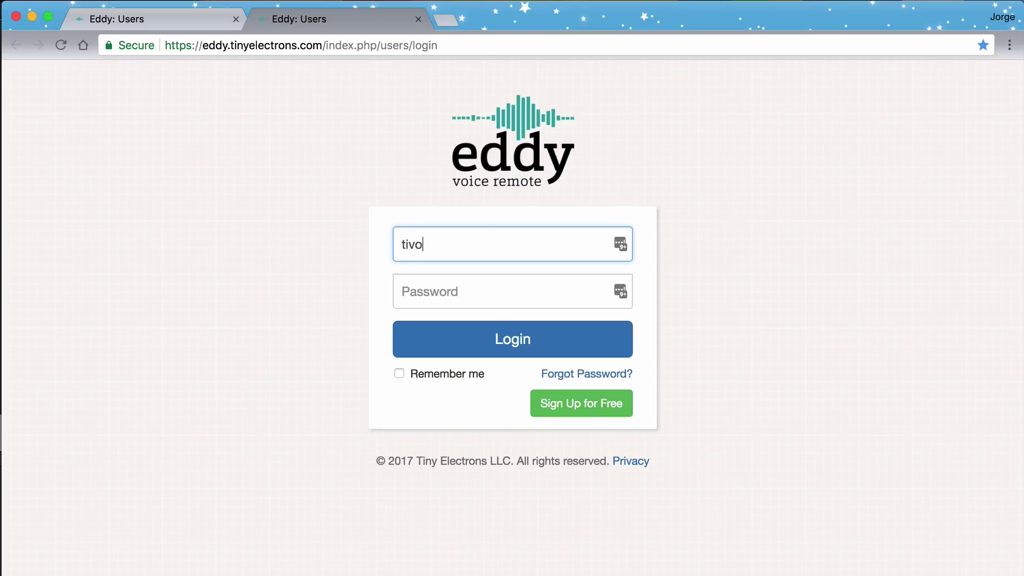
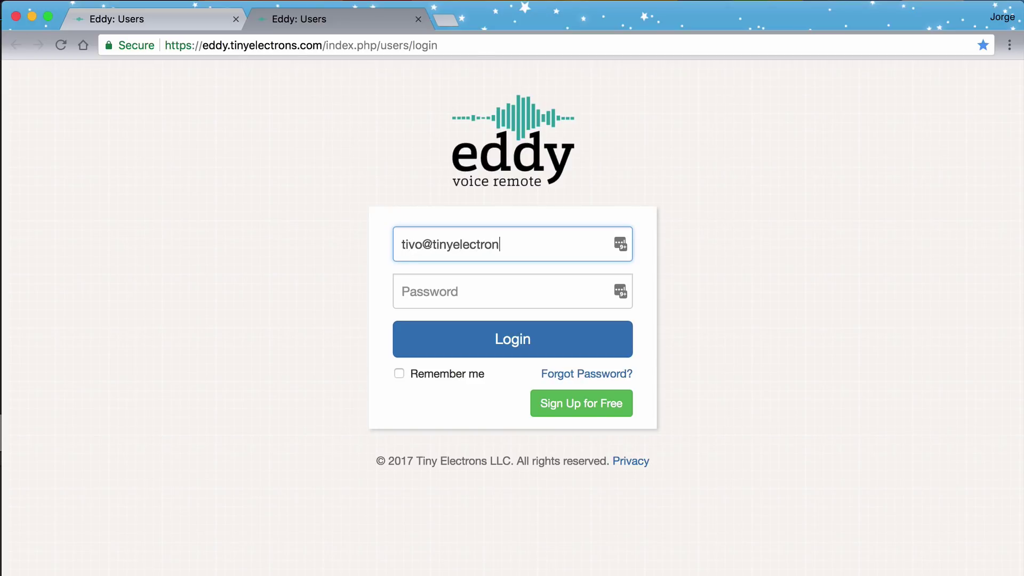
{"action": "key", "text": "Tab"}
{"action": "type", "text": "*"}
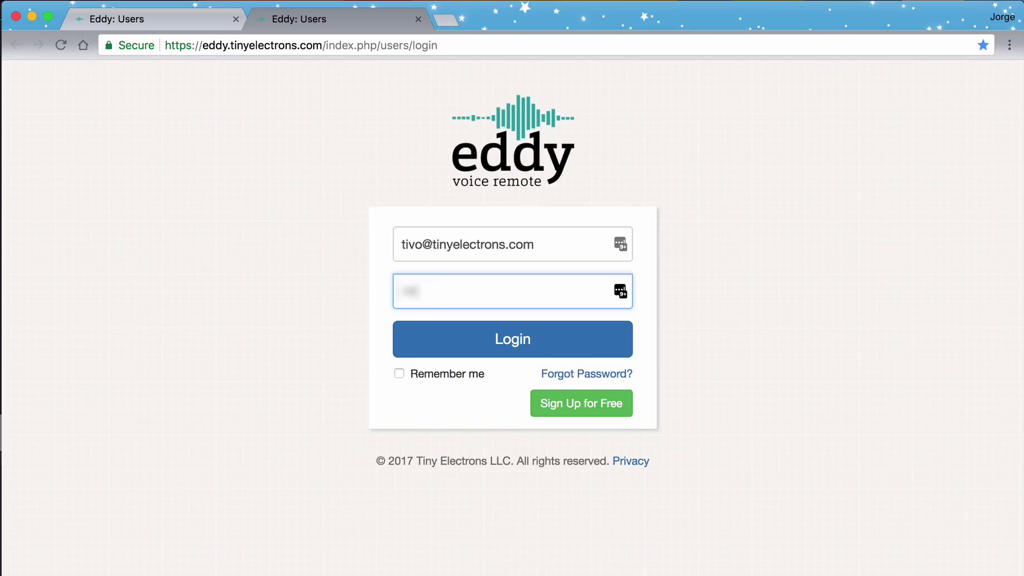
{"action": "key", "text": "BackSpace"}
{"action": "type", "text": "*****"}
{"action": "key", "text": "Return"}
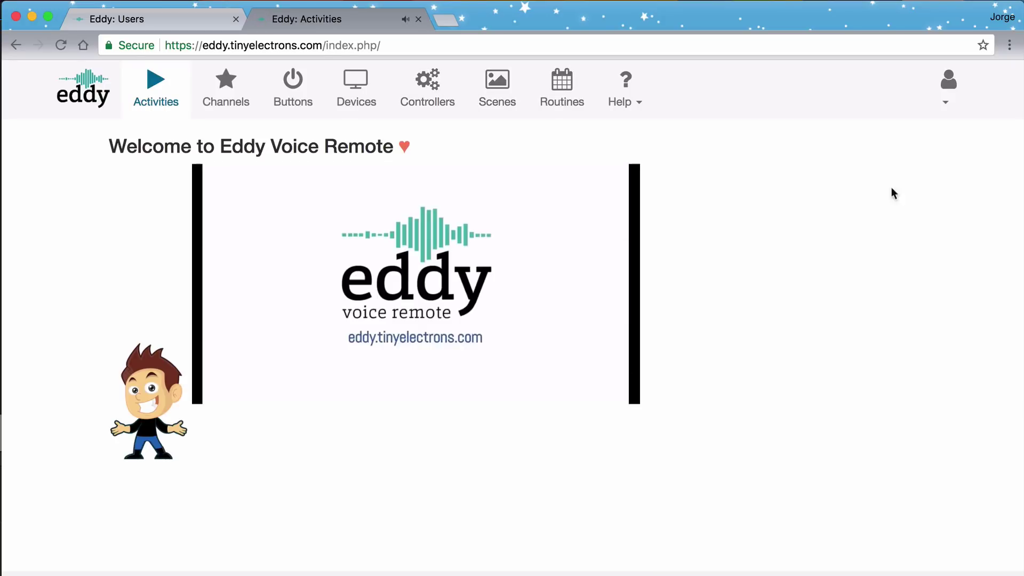
{"action": "left_click", "coordinate": [421, 91]}
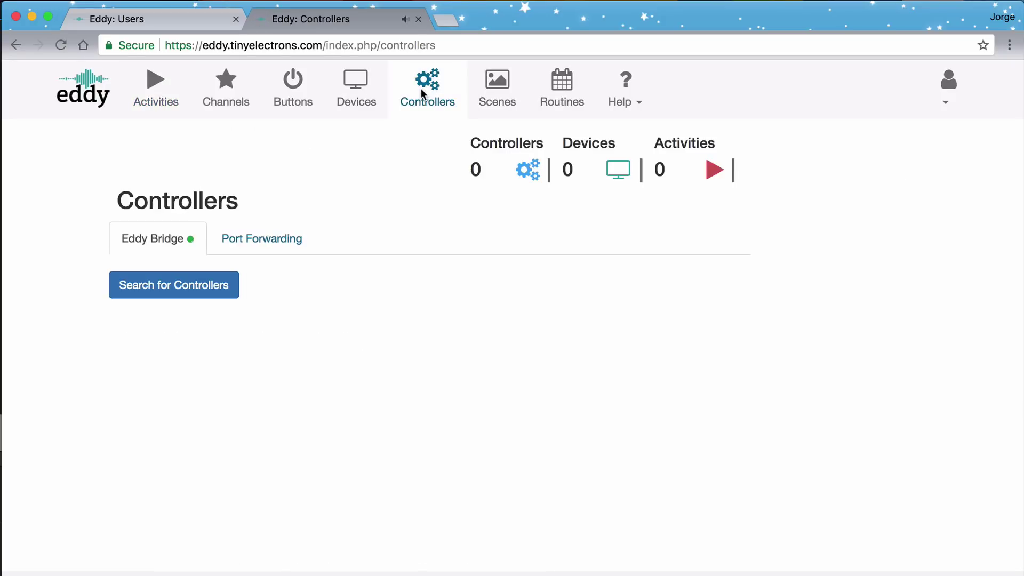
{"action": "left_click", "coordinate": [207, 287]}
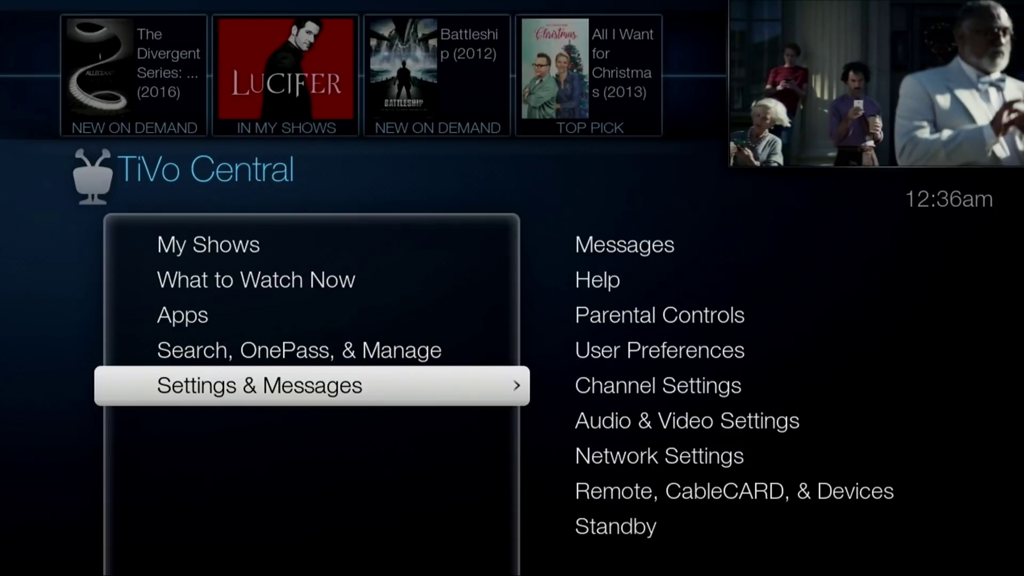
Set TiVo's Remote, CableCARD & Devices > Network Remote Control to allow network-based remote controls.
{"action": "key", "text": "Right"}
{"action": "key", "text": "Down"}
{"action": "key", "text": "Down"}
{"action": "key", "text": "Down"}
{"action": "key", "text": "Down"}
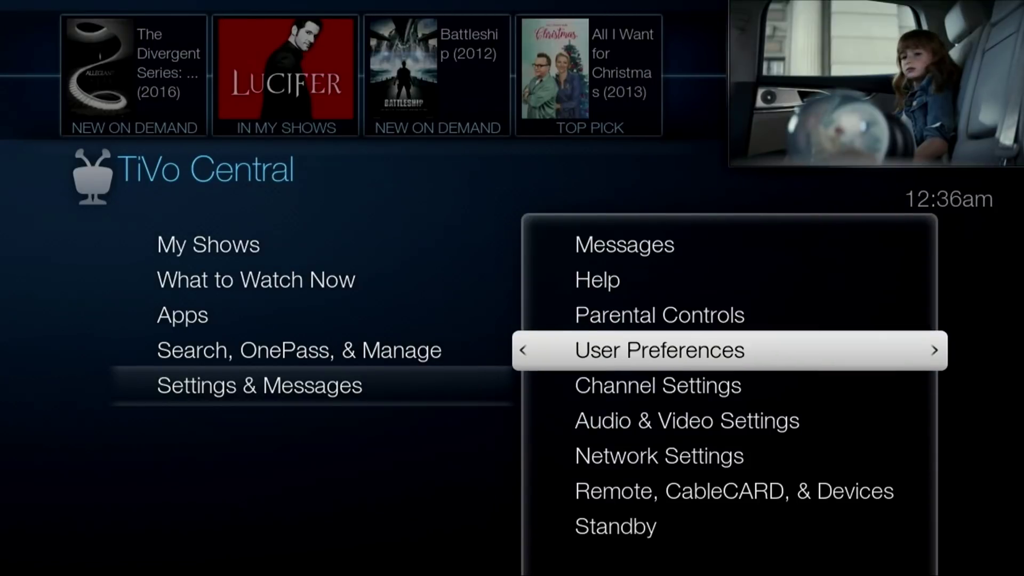
{"action": "key", "text": "Down"}
{"action": "key", "text": "Down"}
{"action": "key", "text": "Down"}
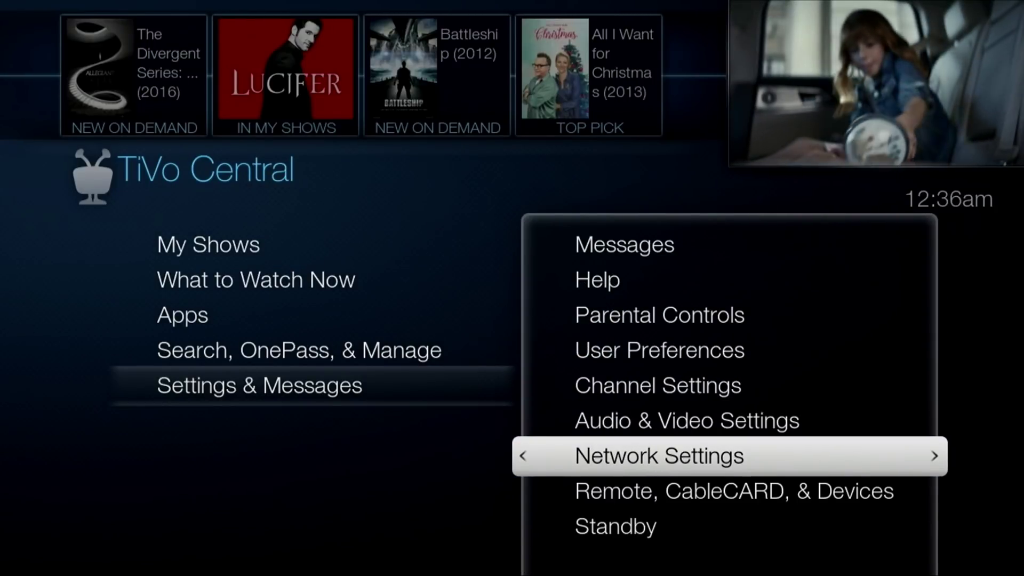
{"action": "key", "text": "Return"}
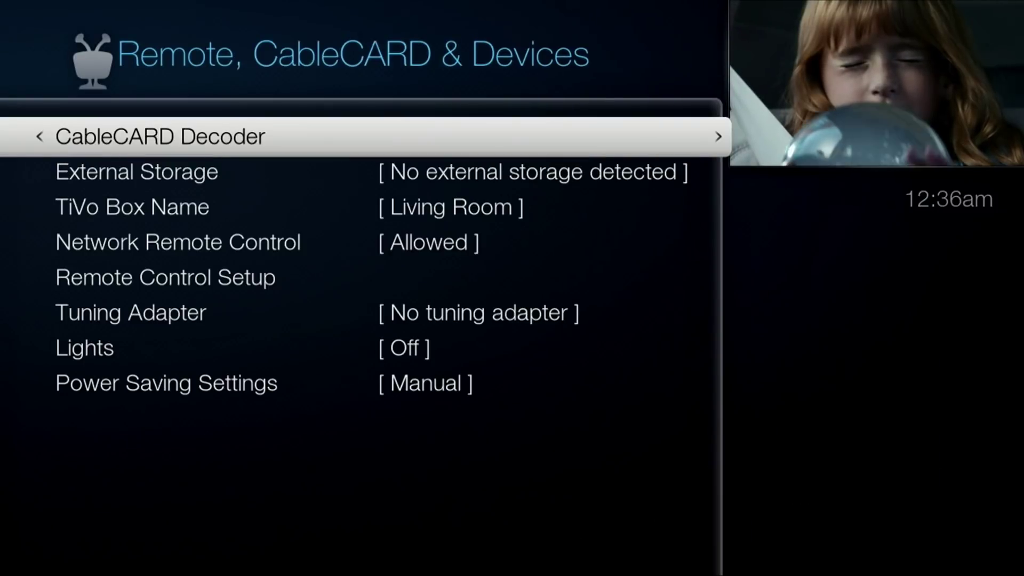
{"action": "key", "text": "Down"}
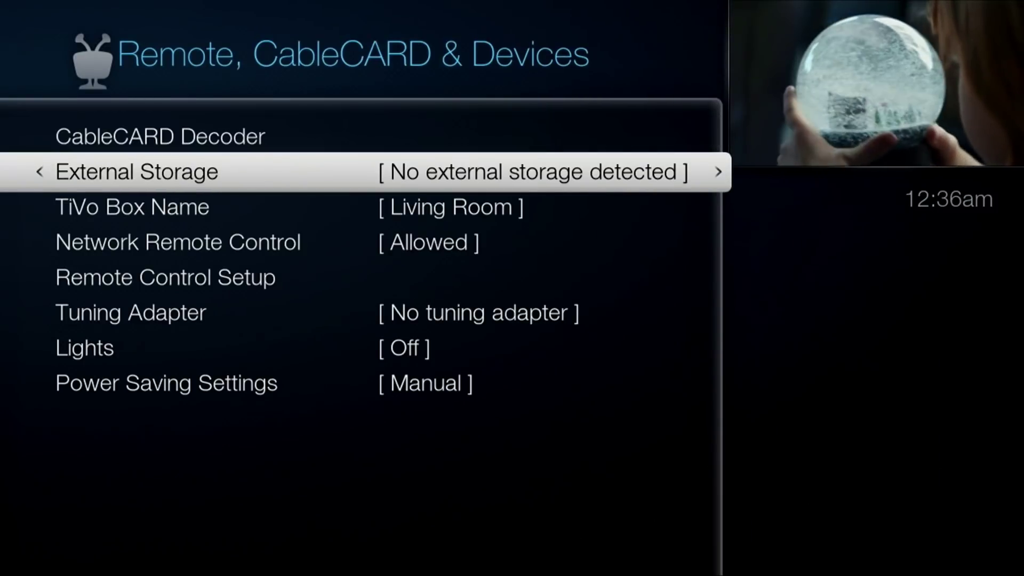
{"action": "key", "text": "Down"}
{"action": "key", "text": "Down"}
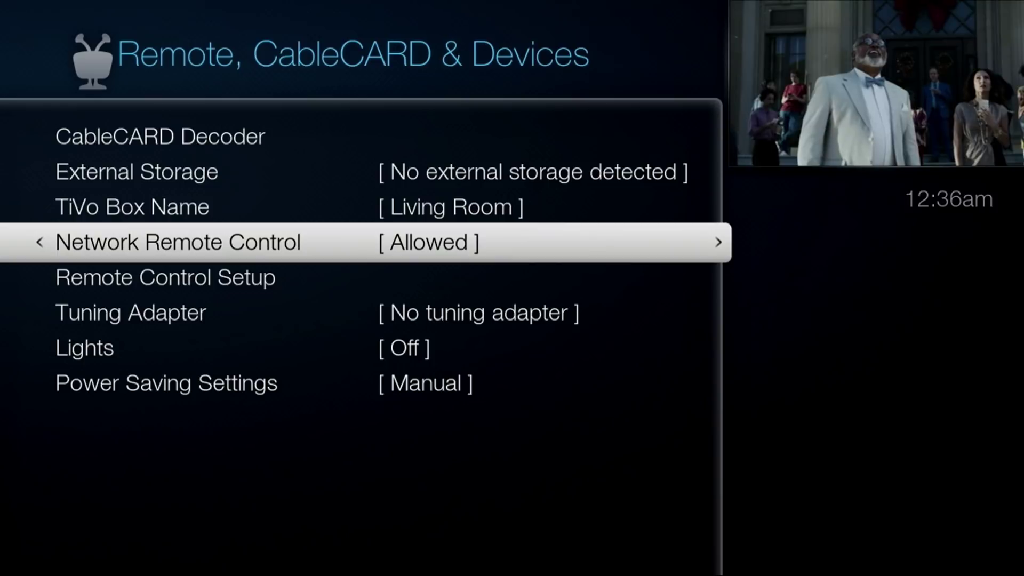
{"action": "key", "text": "Return"}
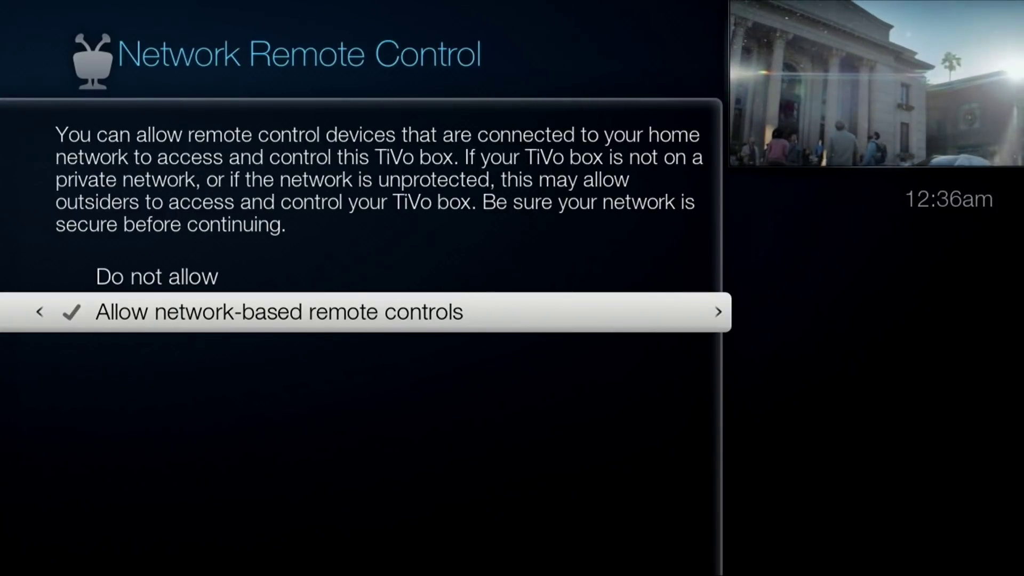
{"action": "key", "text": "Return"}
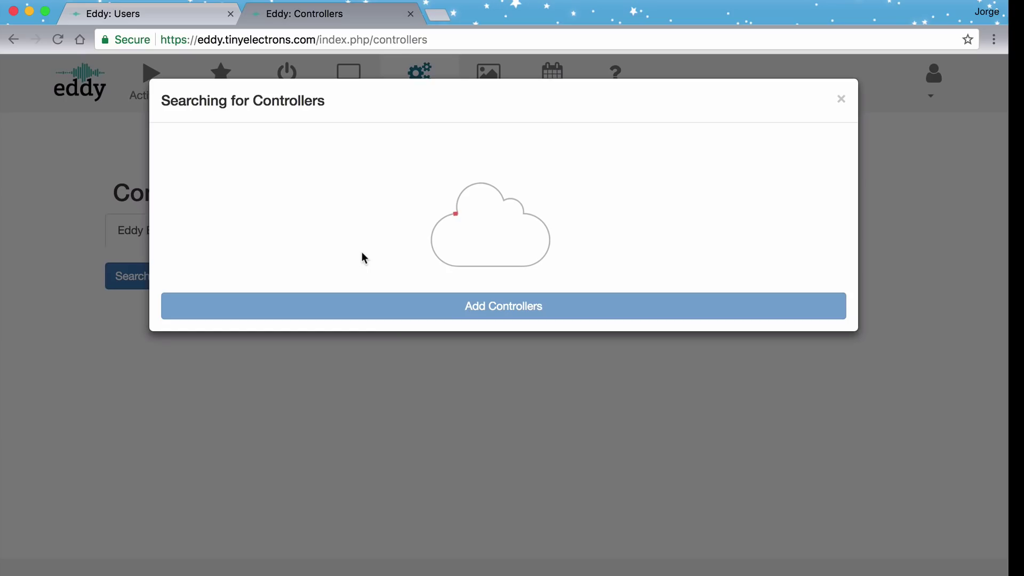
{"action": "left_click", "coordinate": [149, 16]}
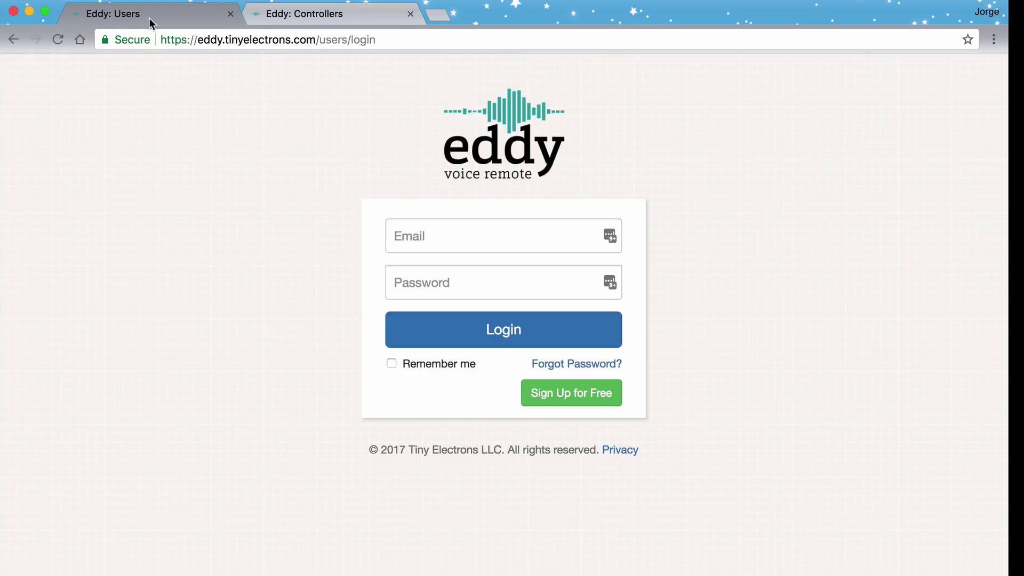
On alexa.amazon.com, search Skills for 'eddy' and enable the Eddy Voice Remote skill.
{"action": "key", "text": "super+l"}
{"action": "type", "text": "alexa"}
{"action": "key", "text": "Return"}
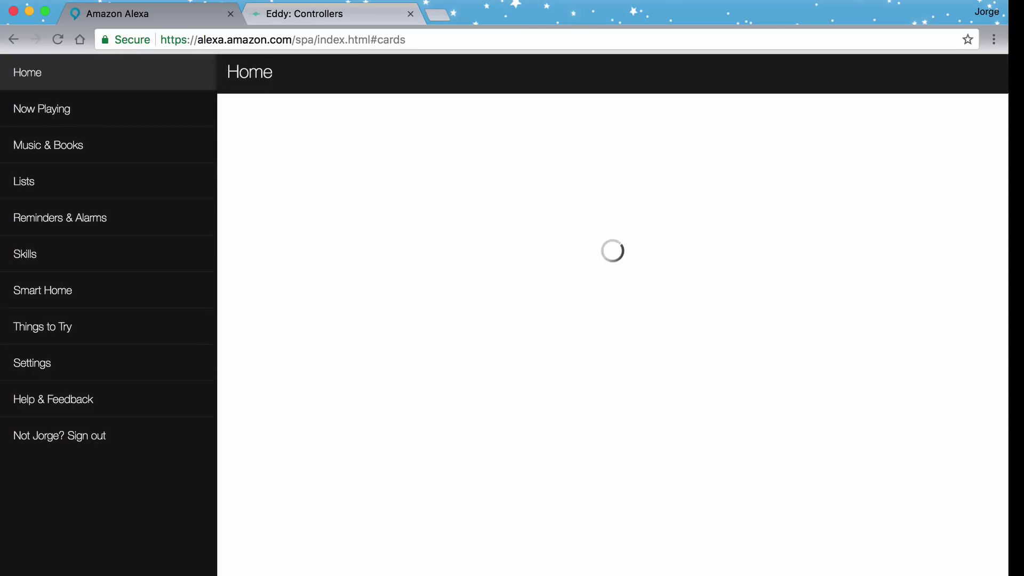
{"action": "left_click", "coordinate": [50, 260]}
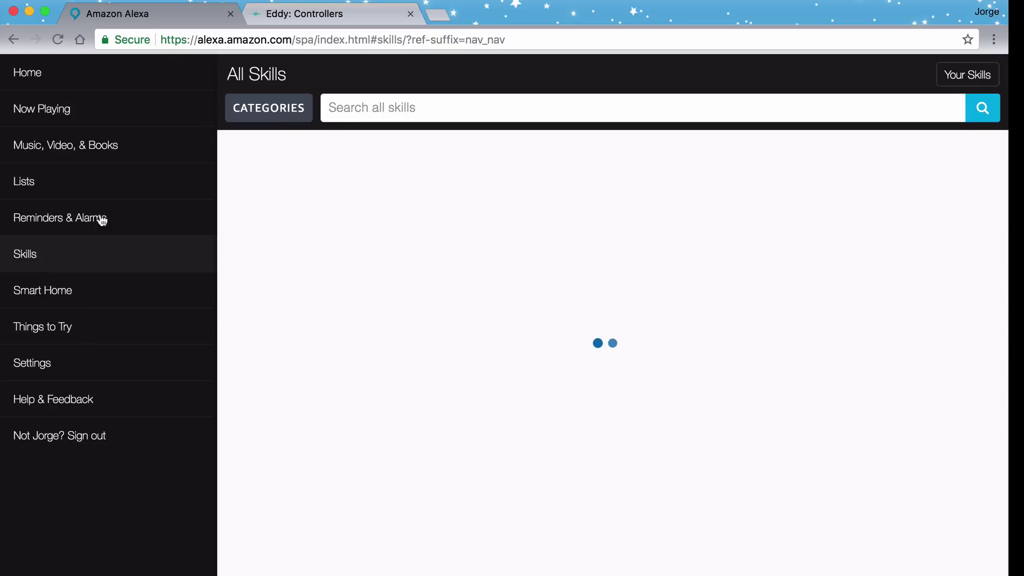
{"action": "type", "text": "eddy"}
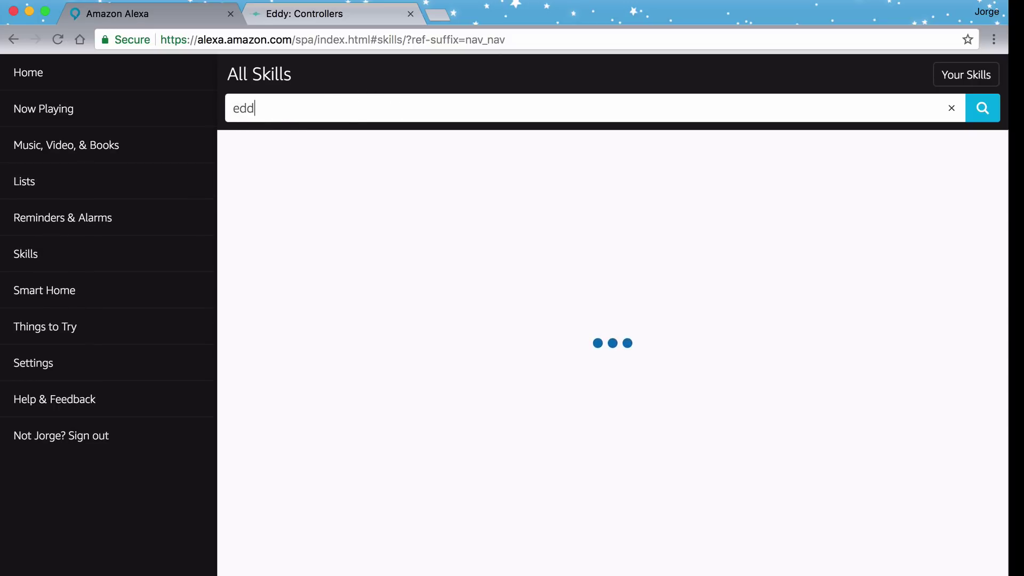
{"action": "key", "text": "Return"}
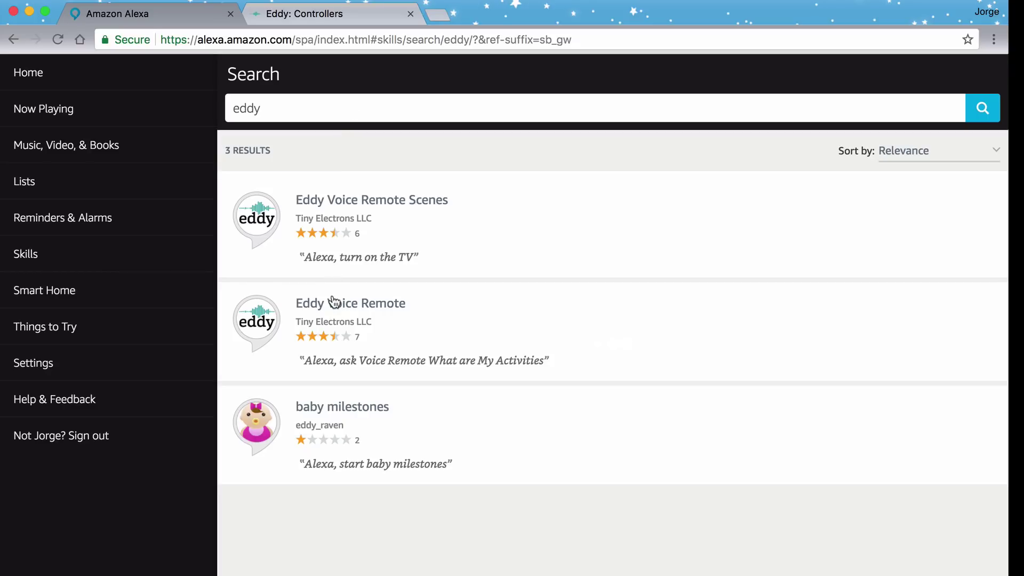
{"action": "left_click", "coordinate": [333, 303]}
{"action": "left_click", "coordinate": [815, 144]}
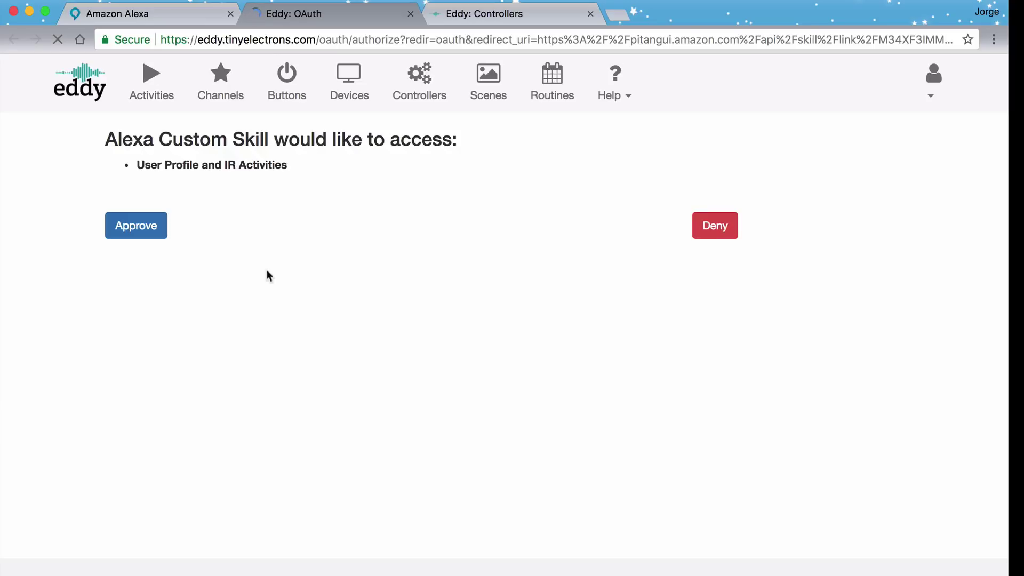
Approve Alexa Custom Skill access, then go back to the Eddy: Controllers tab.
{"action": "left_click", "coordinate": [148, 230]}
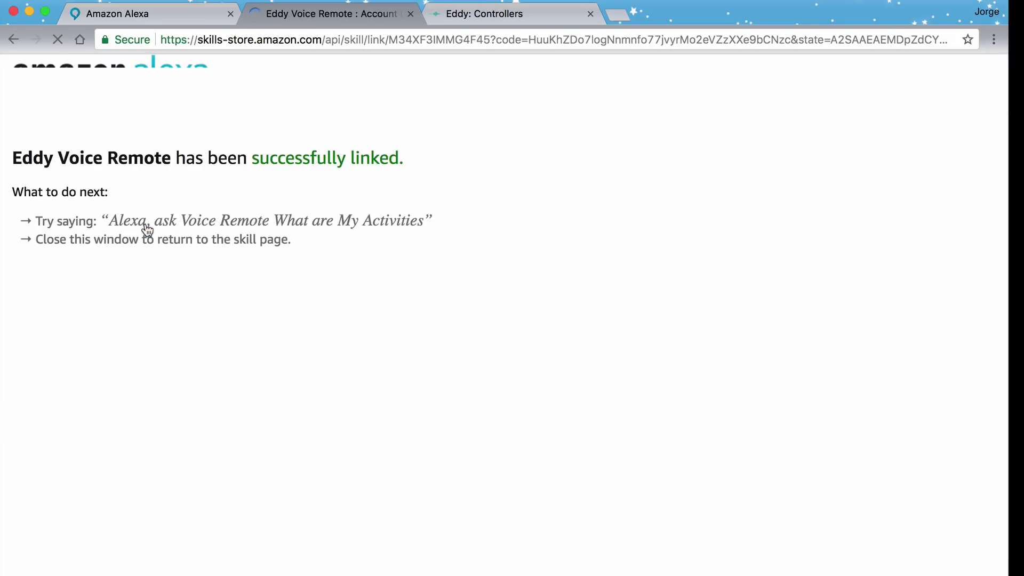
{"action": "left_click", "coordinate": [463, 15]}
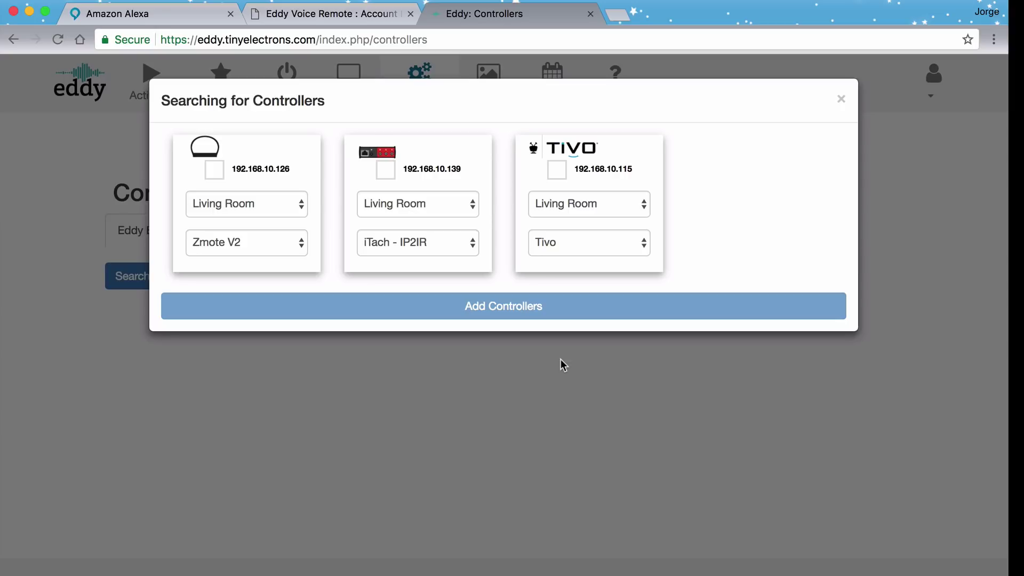
Add the TiVo at 192.168.10.115, expand Living Room activities and trigger Pause.
{"action": "left_click", "coordinate": [558, 173]}
{"action": "left_click", "coordinate": [523, 308]}
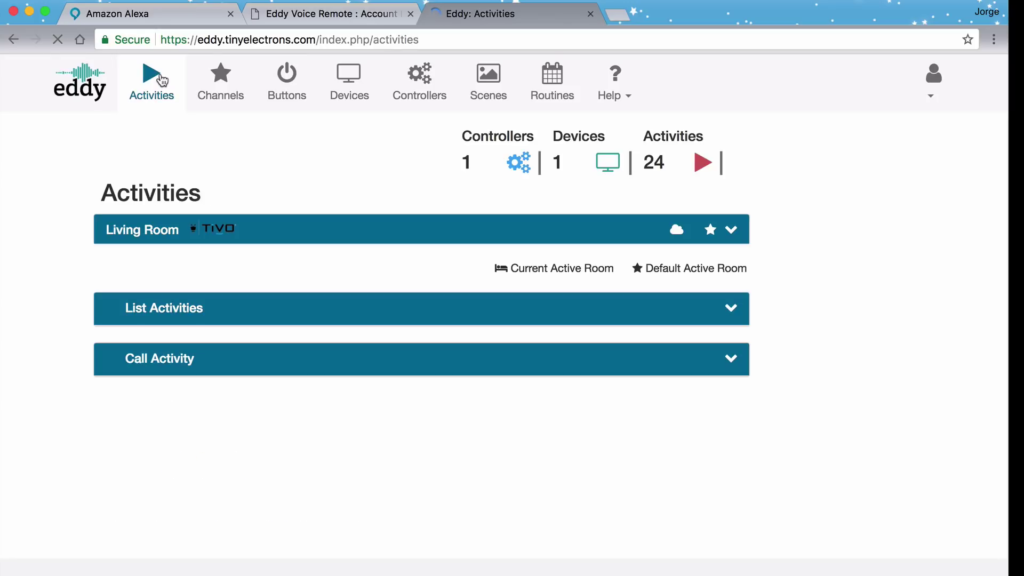
{"action": "left_click", "coordinate": [194, 230]}
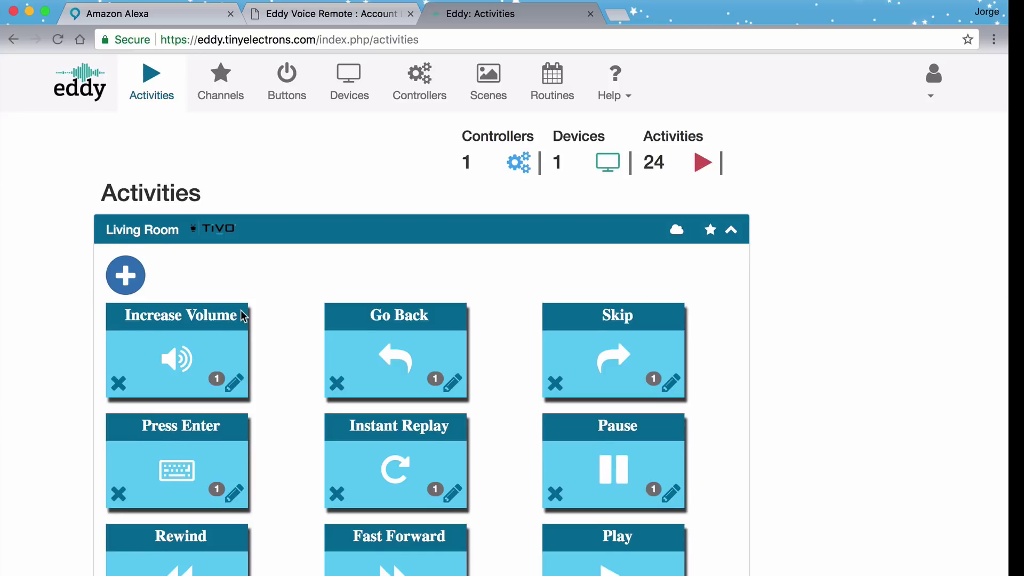
{"action": "scroll", "coordinate": [243, 316], "scroll_direction": "down", "scroll_amount": 2}
{"action": "left_click", "coordinate": [621, 406]}
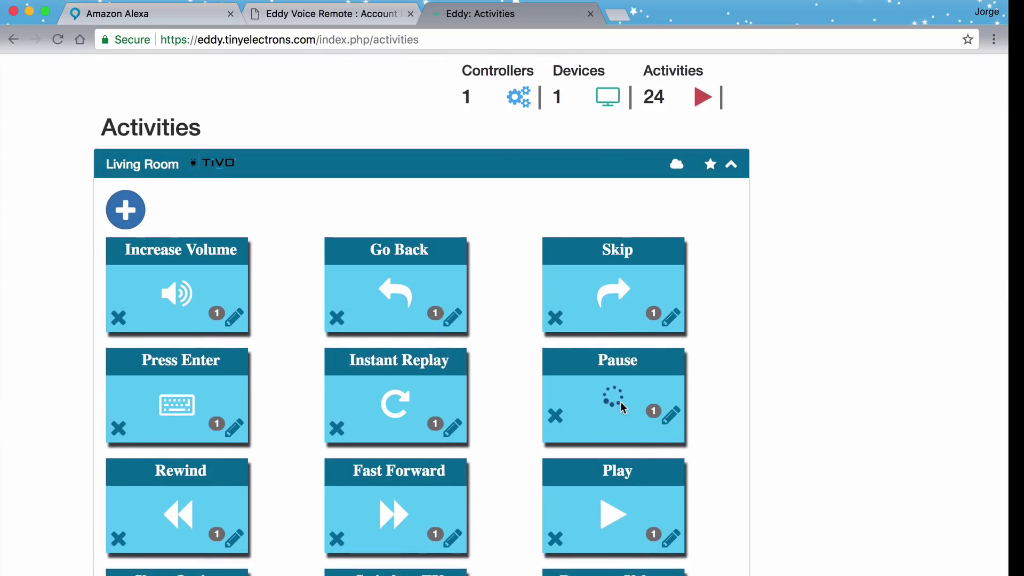